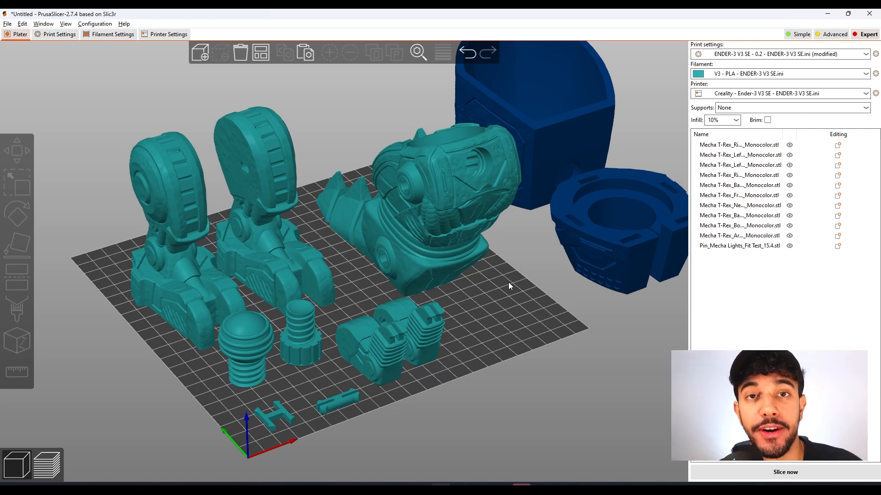
Step: Select the Mecha T-Rex parts one after another to review them, including the two large parts outside the print bed
{"action": "left_click", "coordinate": [415, 238]}
{"action": "left_click", "coordinate": [293, 243]}
{"action": "left_click", "coordinate": [213, 288]}
{"action": "left_click", "coordinate": [246, 337]}
{"action": "left_click", "coordinate": [299, 328]}
{"action": "left_click", "coordinate": [362, 351]}
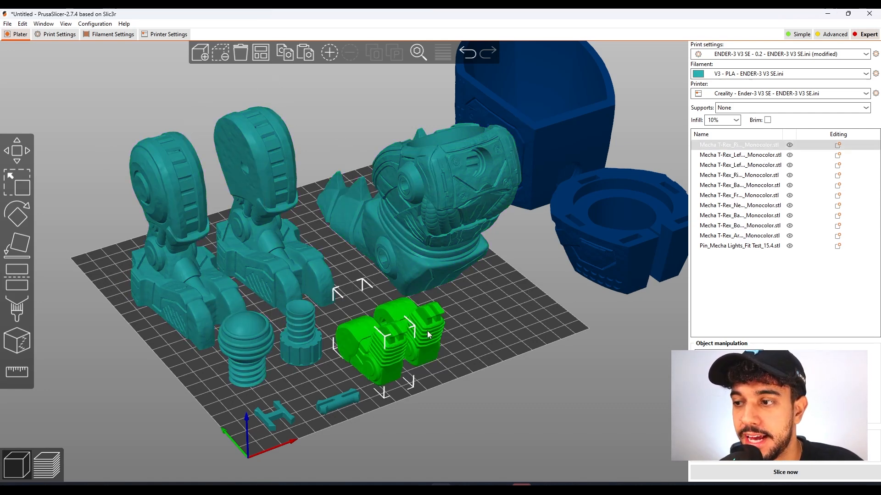
{"action": "left_click", "coordinate": [422, 337]}
{"action": "left_click", "coordinate": [610, 261]}
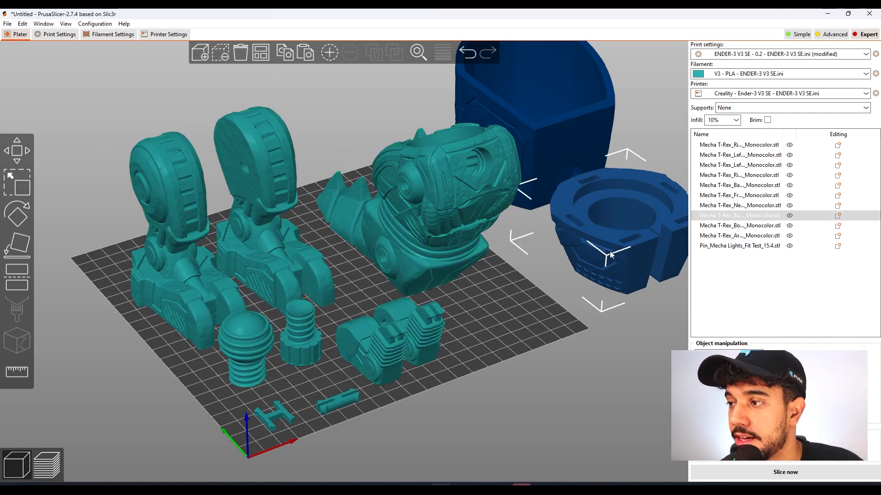
{"action": "left_click", "coordinate": [564, 143]}
{"action": "left_click", "coordinate": [583, 174]}
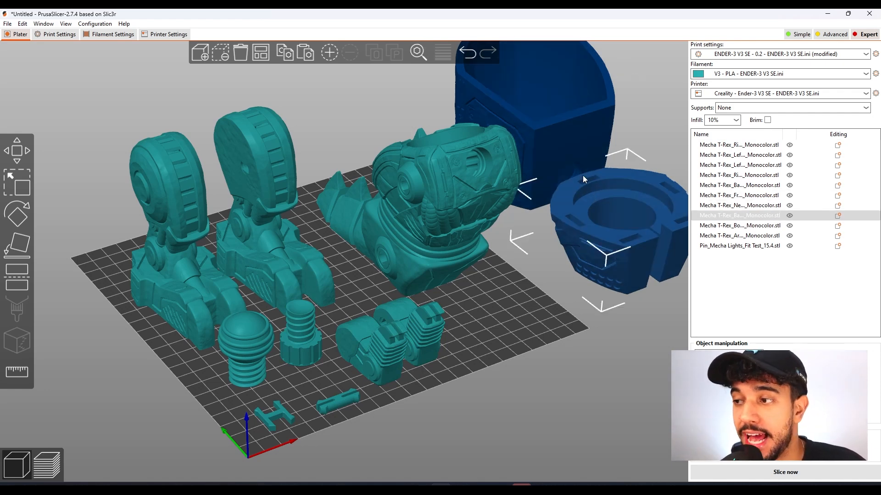
{"action": "left_click", "coordinate": [551, 123]}
{"action": "left_click", "coordinate": [607, 202]}
{"action": "left_click", "coordinate": [549, 128]}
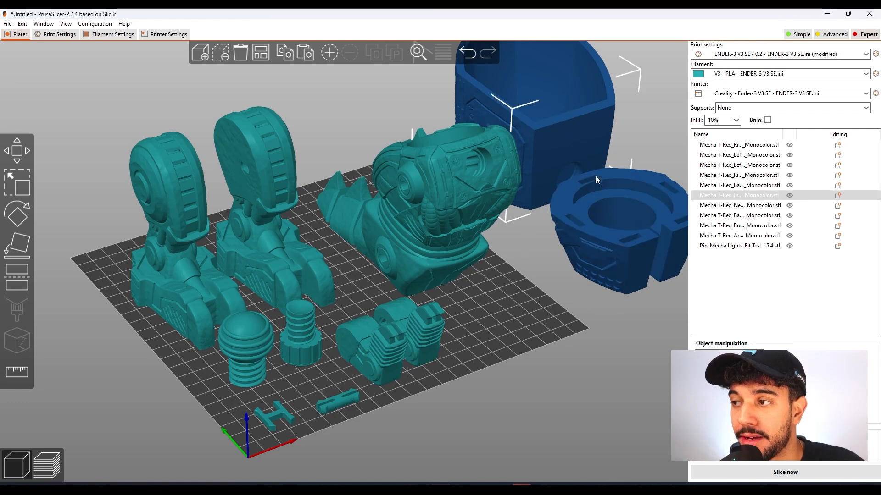
{"action": "left_click", "coordinate": [598, 190]}
{"action": "left_click", "coordinate": [542, 134]}
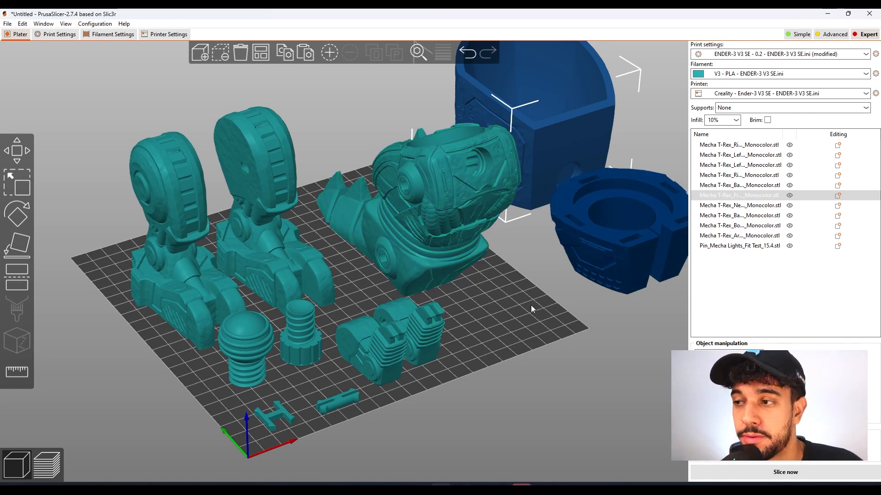
{"action": "left_click", "coordinate": [552, 270]}
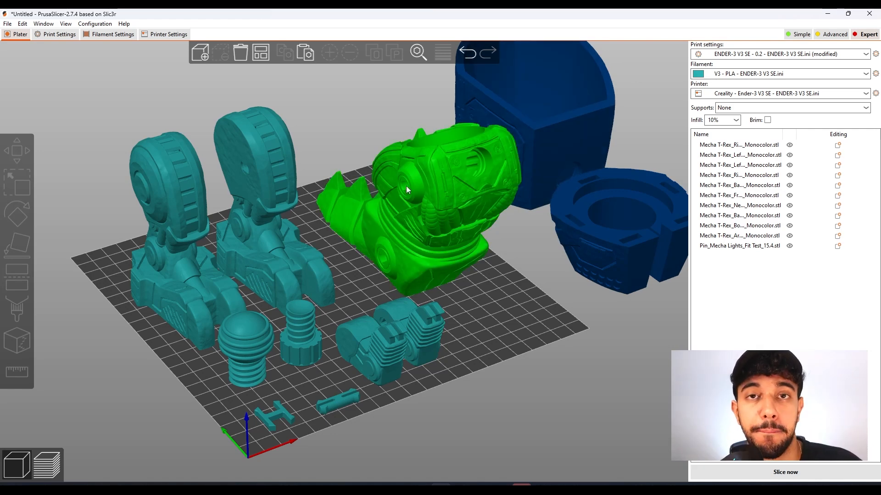
Step: Review the layer height and perimeters in the print settings, and set the infill's fill density to 10%
{"action": "left_click", "coordinate": [67, 35]}
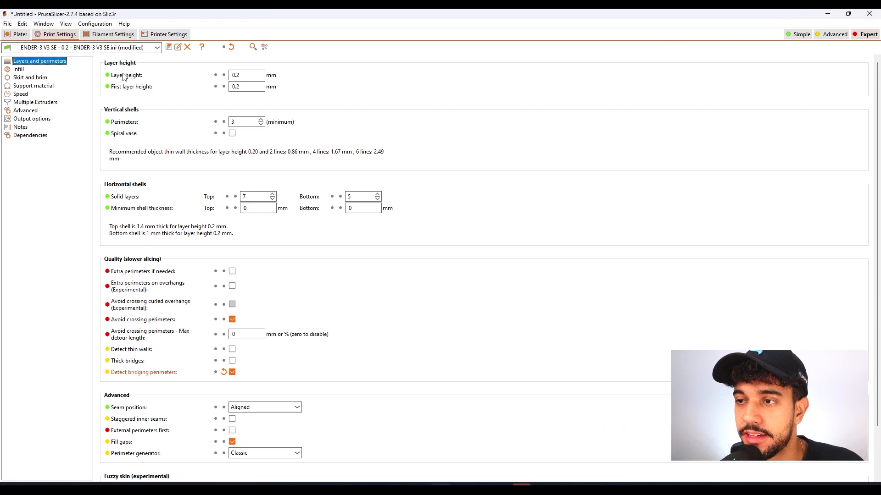
{"action": "mouse_move", "coordinate": [218, 76]}
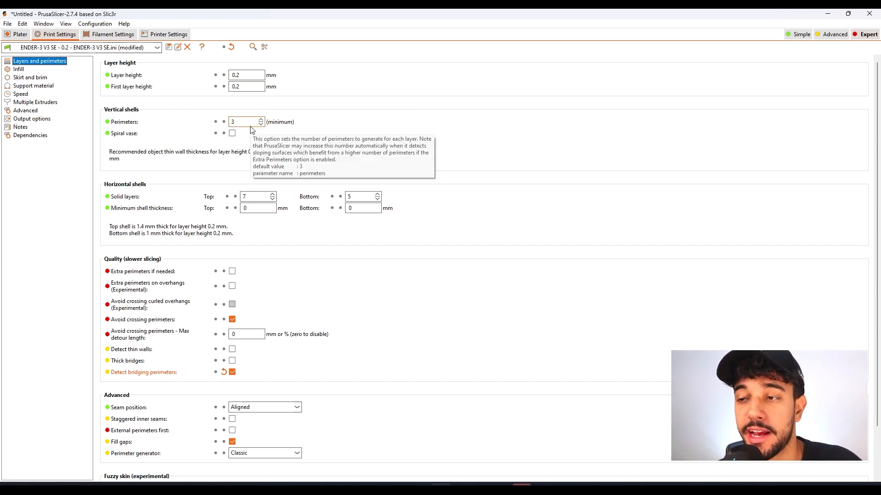
{"action": "left_click", "coordinate": [18, 69]}
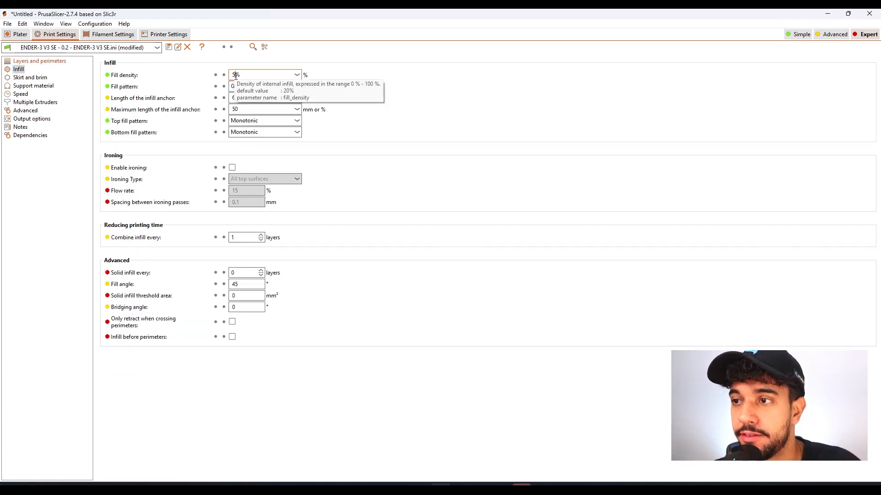
{"action": "double_click", "coordinate": [235, 75]}
{"action": "type", "text": "10%"}
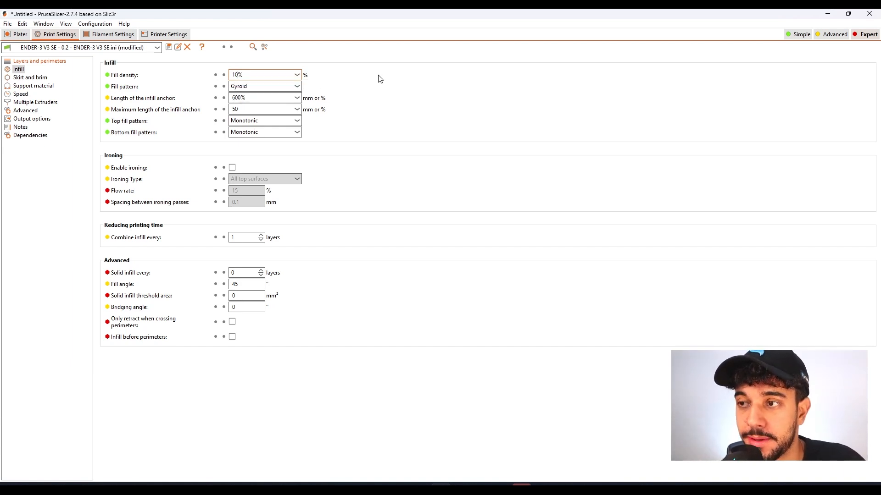
Step: Review the skirt and brim settings, and inspect the undersides of the parts arranged on the print bed
{"action": "left_click", "coordinate": [39, 77]}
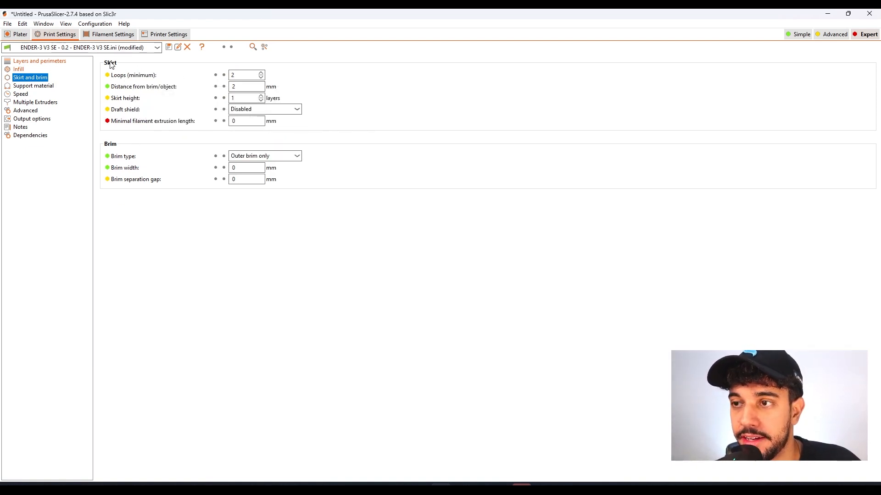
{"action": "left_click", "coordinate": [20, 35]}
{"action": "left_click_drag", "start_coordinate": [450, 400], "coordinate": [471, 318]}
{"action": "scroll", "coordinate": [504, 315], "scroll_direction": "down", "scroll_amount": 3}
{"action": "right_click_drag", "start_coordinate": [503, 295], "coordinate": [511, 243]}
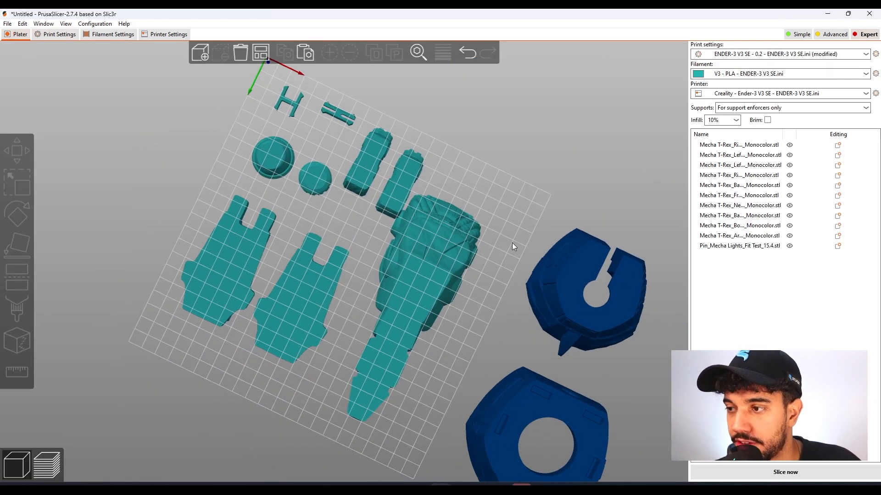
{"action": "left_click_drag", "start_coordinate": [524, 188], "coordinate": [526, 257]}
{"action": "right_click_drag", "start_coordinate": [457, 337], "coordinate": [458, 308]}
{"action": "scroll", "coordinate": [460, 311], "scroll_direction": "up", "scroll_amount": 2}
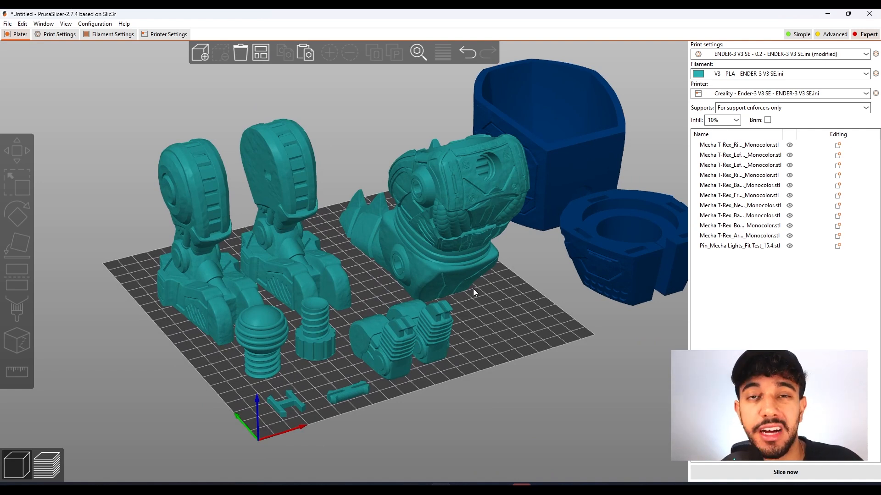
{"action": "left_click_drag", "start_coordinate": [472, 288], "coordinate": [480, 318]}
{"action": "scroll", "coordinate": [479, 318], "scroll_direction": "up", "scroll_amount": 1}
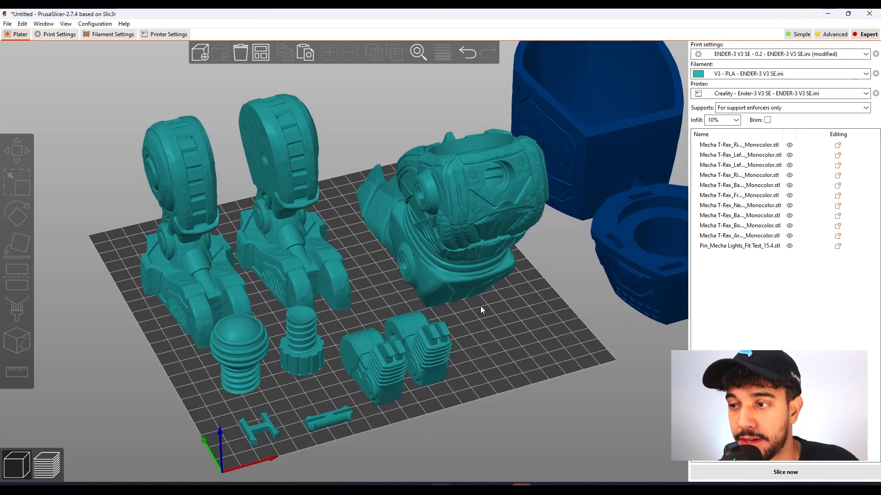
{"action": "right_click_drag", "start_coordinate": [482, 316], "coordinate": [477, 296]}
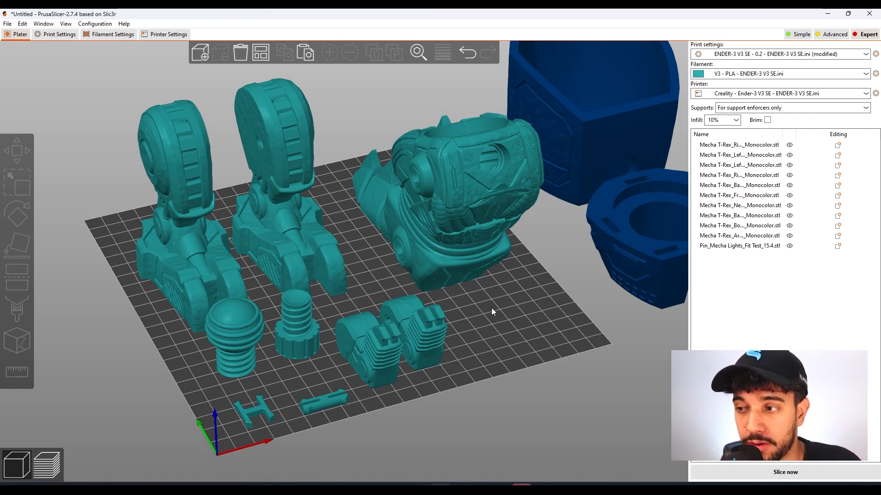
{"action": "mouse_move", "coordinate": [492, 308]}
{"action": "left_mouse_down"}
{"action": "mouse_move", "coordinate": [491, 252]}
{"action": "mouse_move", "coordinate": [491, 313]}
{"action": "left_mouse_up"}
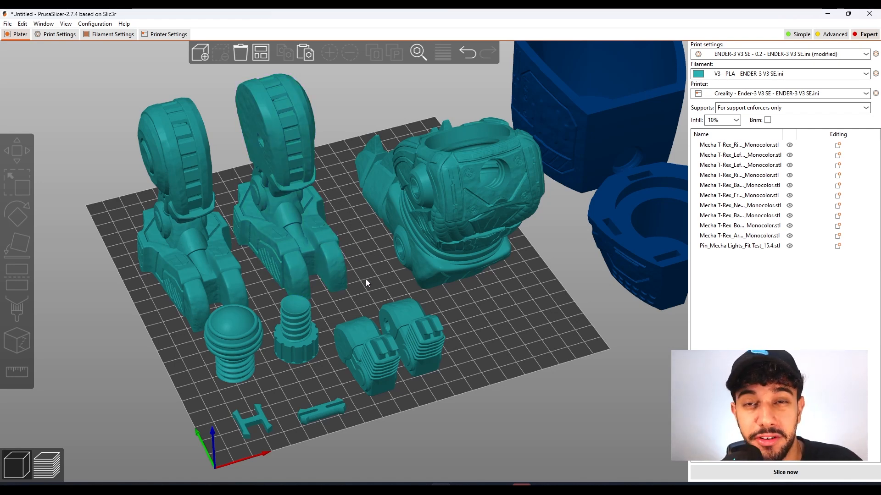
{"action": "scroll", "coordinate": [376, 287], "scroll_direction": "up", "scroll_amount": 1}
{"action": "scroll", "coordinate": [375, 288], "scroll_direction": "up", "scroll_amount": 1}
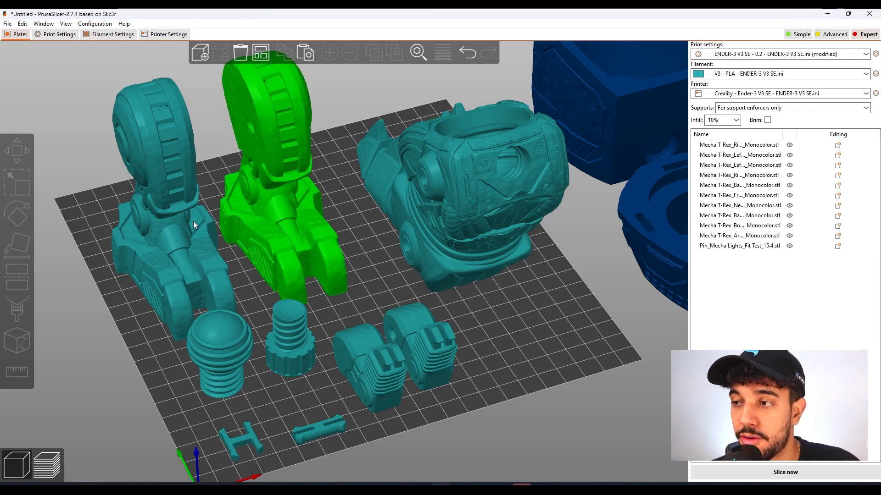
{"action": "left_click_drag", "start_coordinate": [498, 330], "coordinate": [515, 329]}
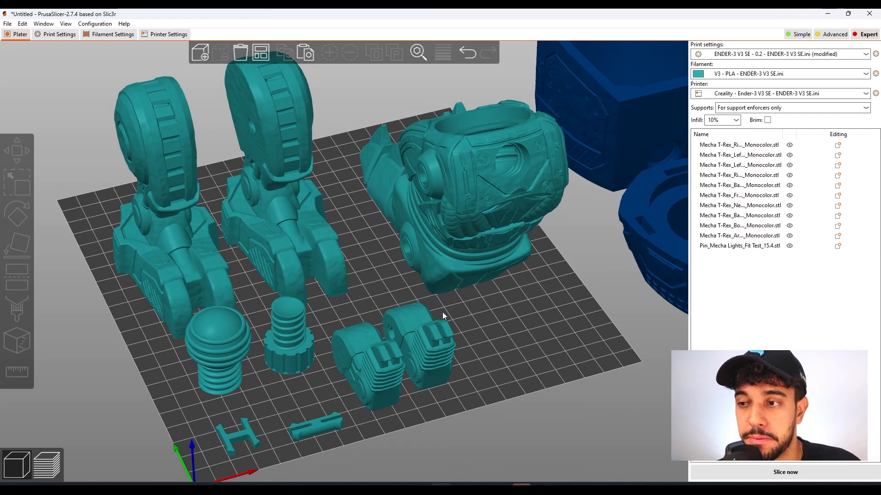
Step: Review the support material options in the print settings and return to the print bed
{"action": "left_click", "coordinate": [69, 35]}
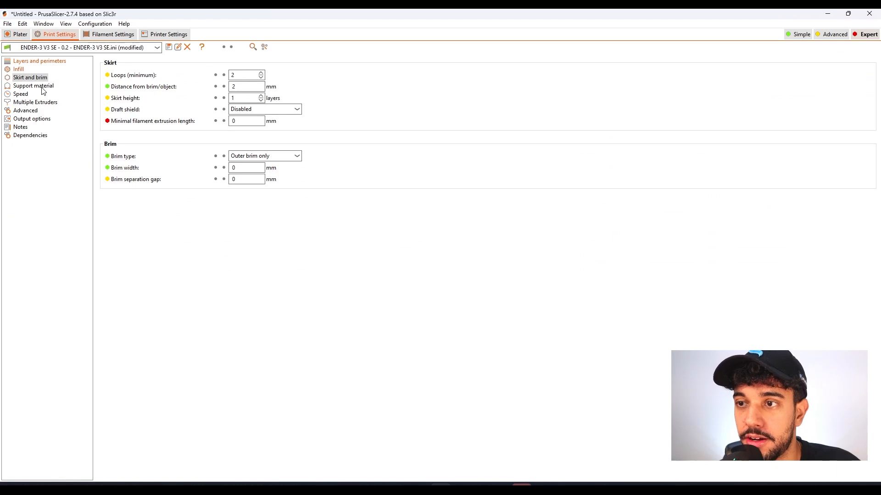
{"action": "left_click", "coordinate": [43, 87]}
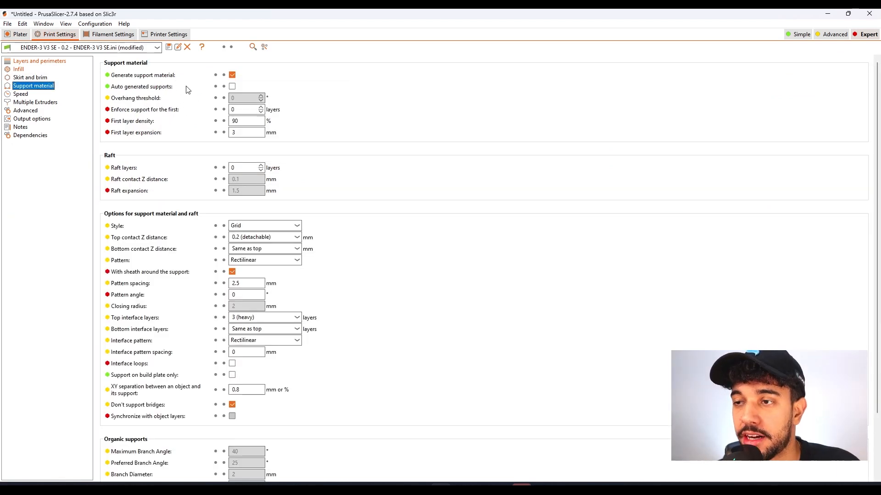
{"action": "left_click", "coordinate": [18, 34]}
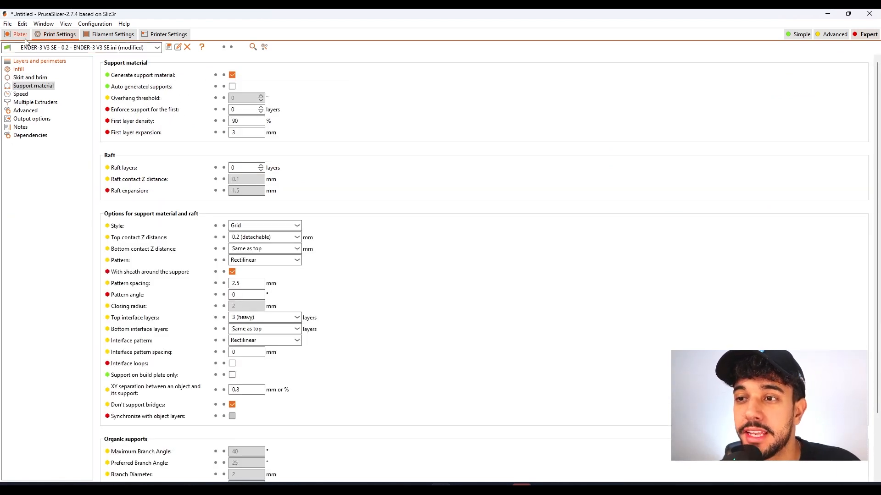
Step: Paint support enforcers with the sphere brush along the upper inner edge of the round chest opening in the body part
{"action": "left_click_drag", "start_coordinate": [593, 370], "coordinate": [548, 339]}
{"action": "right_click_drag", "start_coordinate": [549, 338], "coordinate": [441, 377]}
{"action": "scroll", "coordinate": [445, 359], "scroll_direction": "up", "scroll_amount": 3}
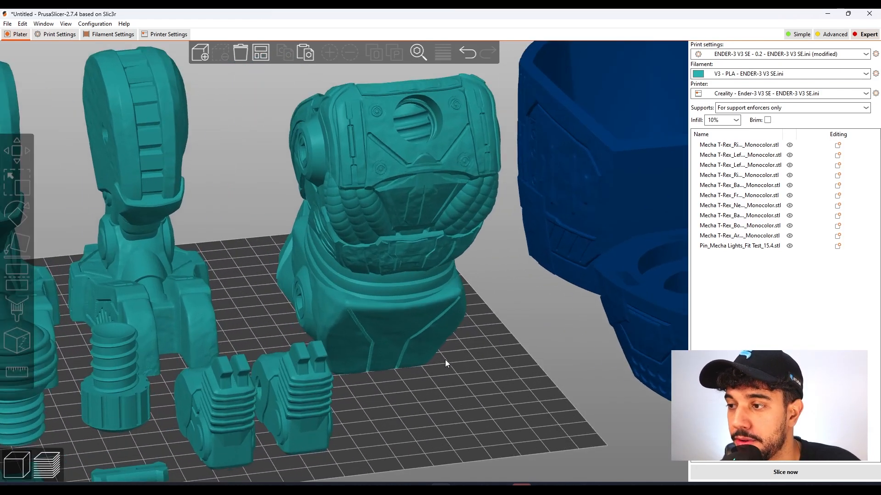
{"action": "left_click_drag", "start_coordinate": [445, 359], "coordinate": [497, 353]}
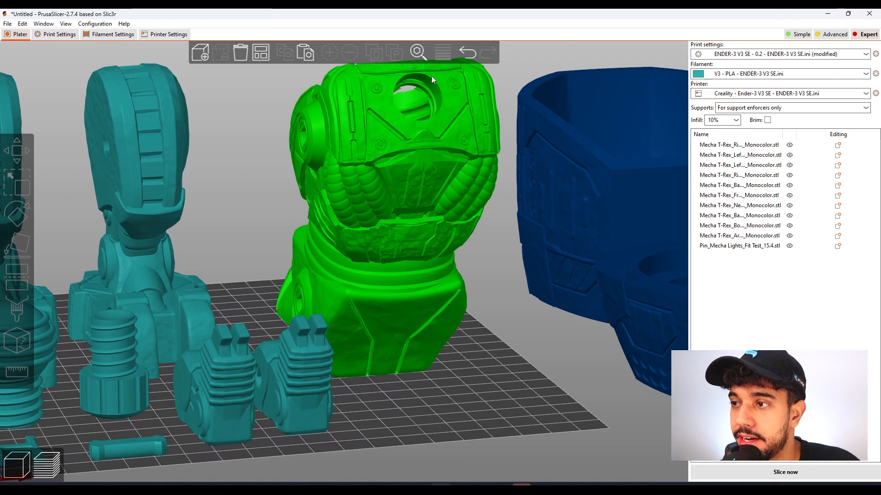
{"action": "left_click_drag", "start_coordinate": [392, 78], "coordinate": [414, 199]}
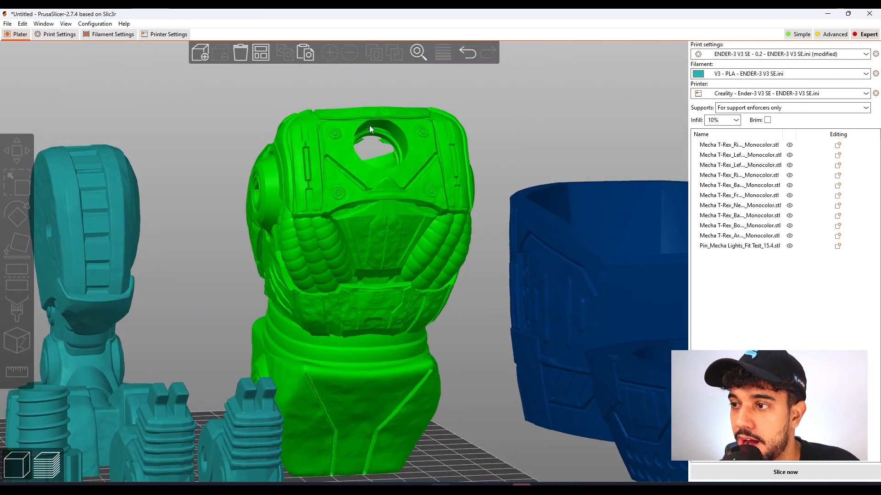
{"action": "left_click", "coordinate": [380, 128]}
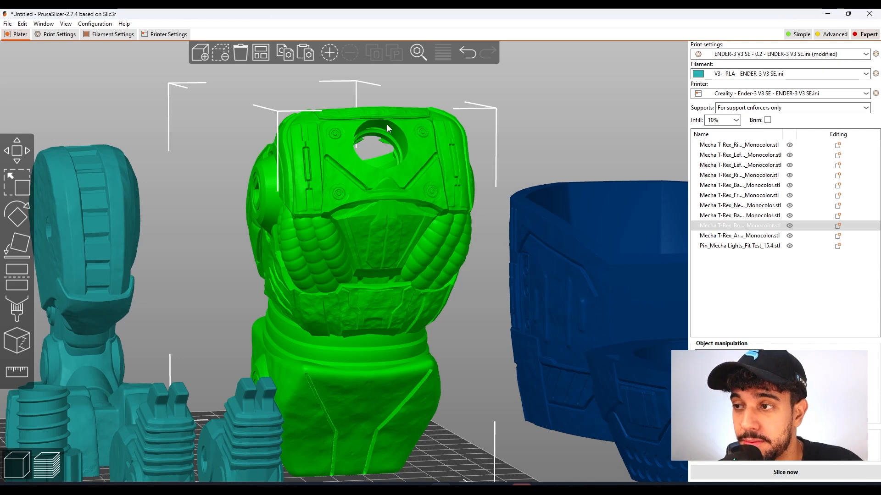
{"action": "left_click", "coordinate": [17, 313]}
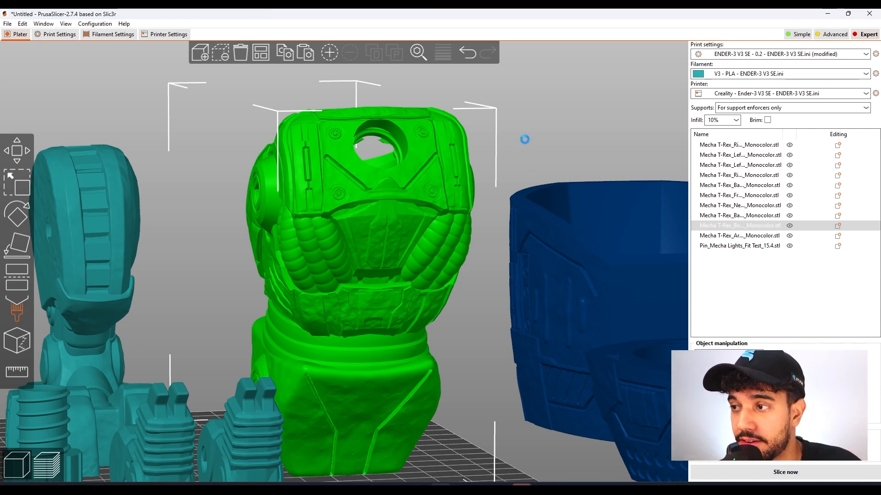
{"action": "key", "text": "1"}
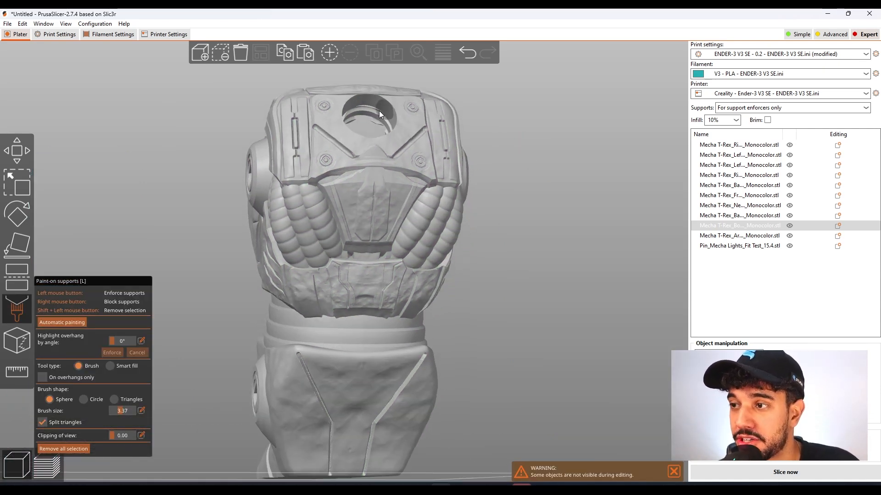
{"action": "left_click", "coordinate": [358, 112]}
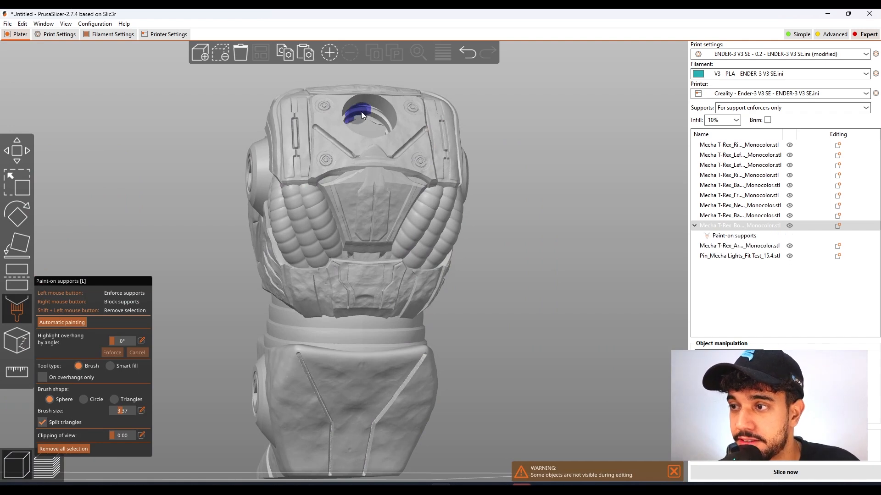
{"action": "left_click_drag", "start_coordinate": [370, 109], "coordinate": [377, 116]}
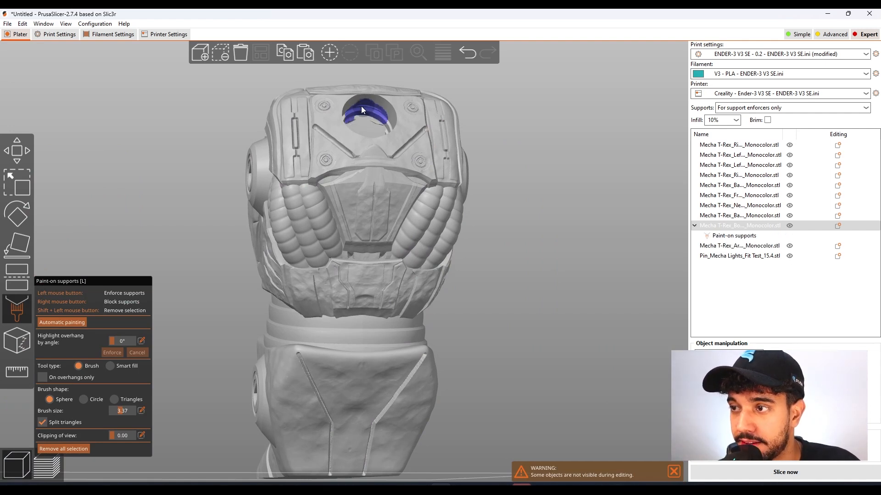
{"action": "left_click_drag", "start_coordinate": [508, 131], "coordinate": [617, 157]}
{"action": "key", "text": "1"}
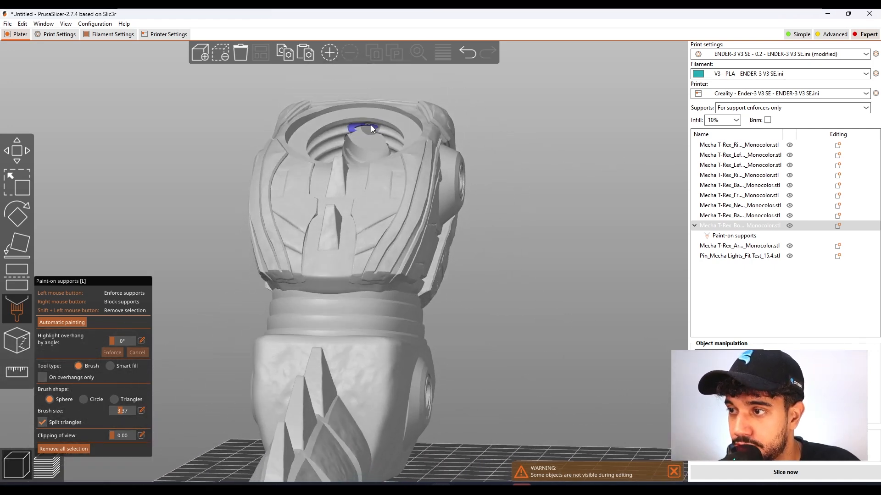
{"action": "left_click_drag", "start_coordinate": [571, 144], "coordinate": [477, 147]}
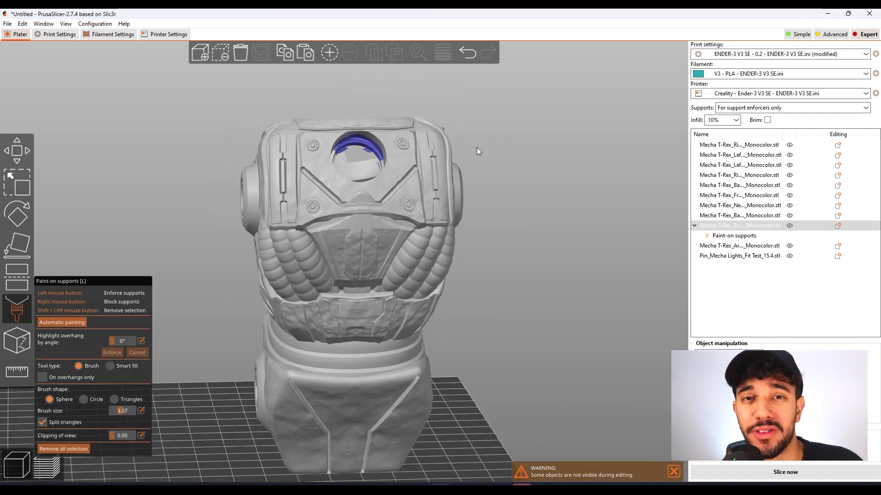
{"action": "left_click", "coordinate": [21, 313]}
Step: Inspect the body part's chest opening on the print bed, and check the support material print settings
{"action": "mouse_move", "coordinate": [408, 406]}
{"action": "left_mouse_down"}
{"action": "mouse_move", "coordinate": [472, 422]}
{"action": "mouse_move", "coordinate": [486, 437]}
{"action": "mouse_move", "coordinate": [474, 395]}
{"action": "mouse_move", "coordinate": [454, 402]}
{"action": "mouse_move", "coordinate": [445, 389]}
{"action": "left_mouse_up"}
{"action": "left_click", "coordinate": [467, 433]}
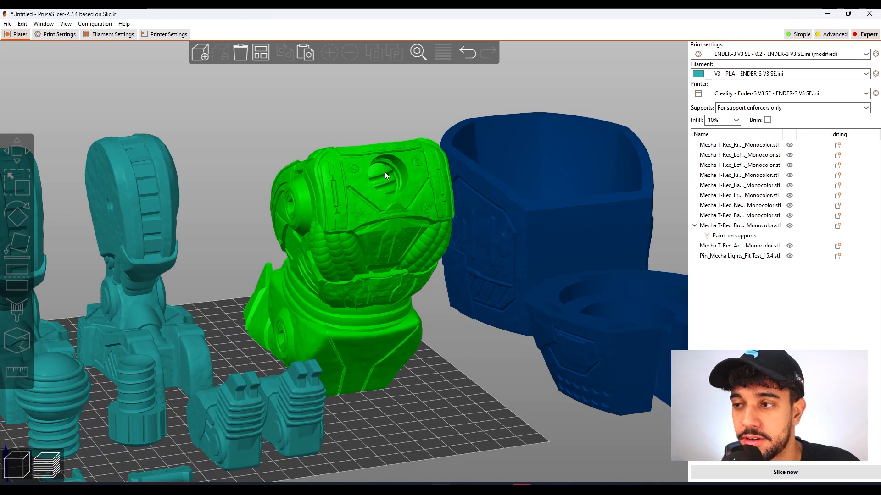
{"action": "left_click_drag", "start_coordinate": [395, 378], "coordinate": [407, 421]}
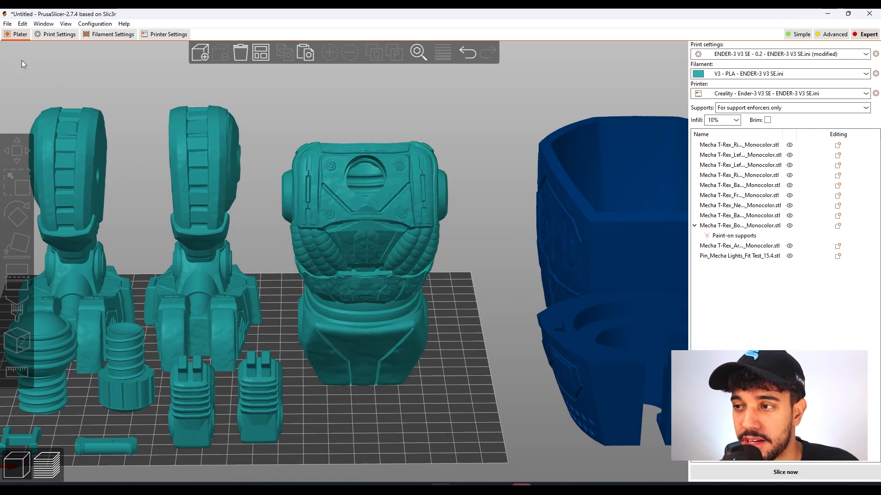
{"action": "left_click", "coordinate": [55, 34]}
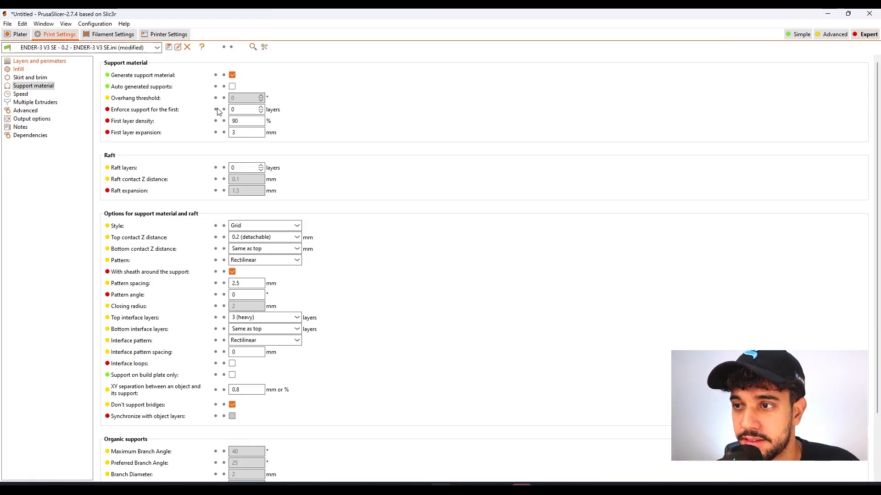
{"action": "mouse_move", "coordinate": [161, 102]}
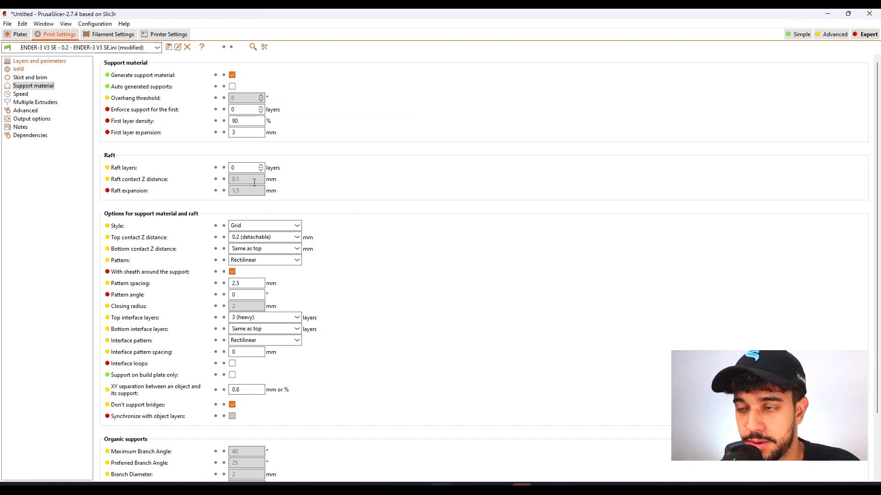
Step: Set the support material style to Organic and look over the alternative styles without changing it
{"action": "left_click", "coordinate": [279, 228]}
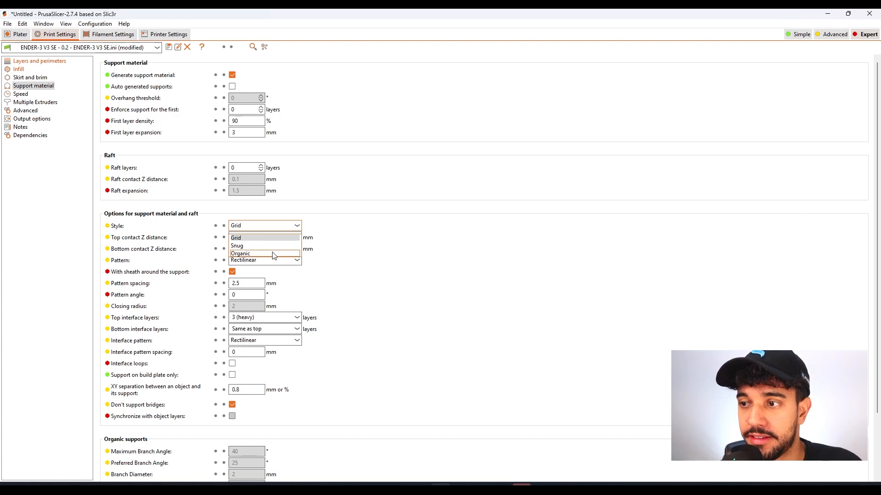
{"action": "left_click", "coordinate": [275, 258]}
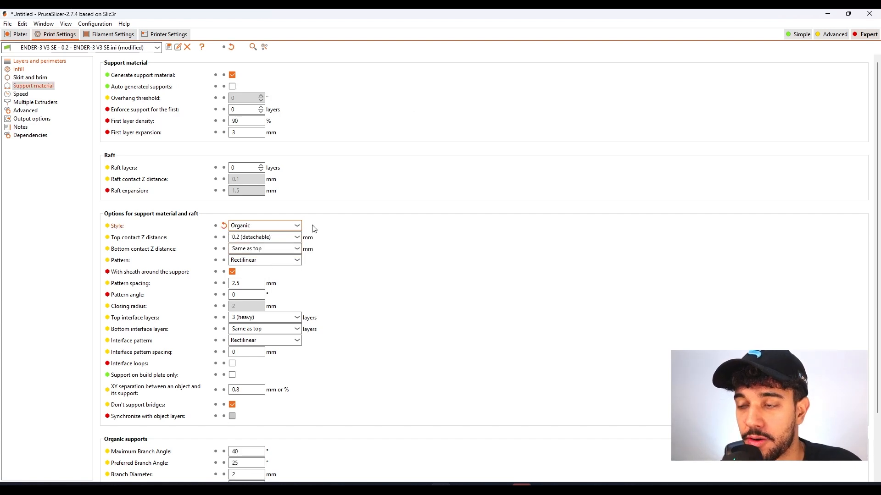
{"action": "left_click", "coordinate": [280, 226]}
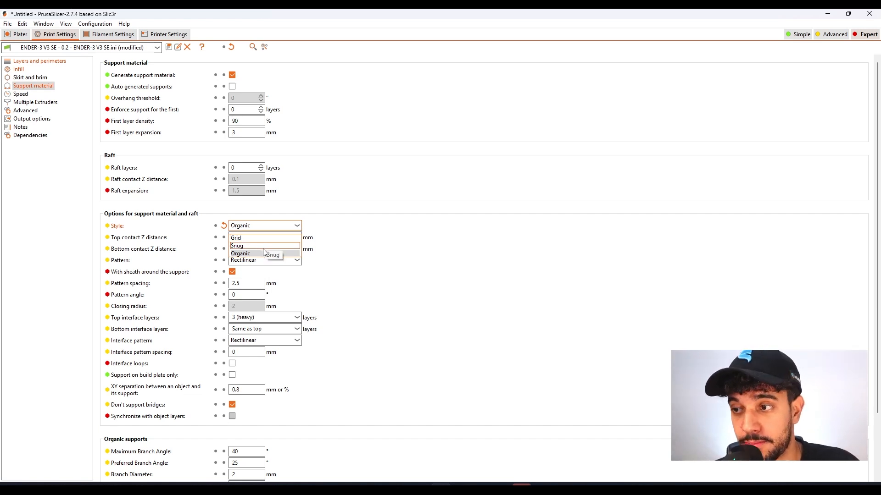
{"action": "left_click", "coordinate": [372, 227]}
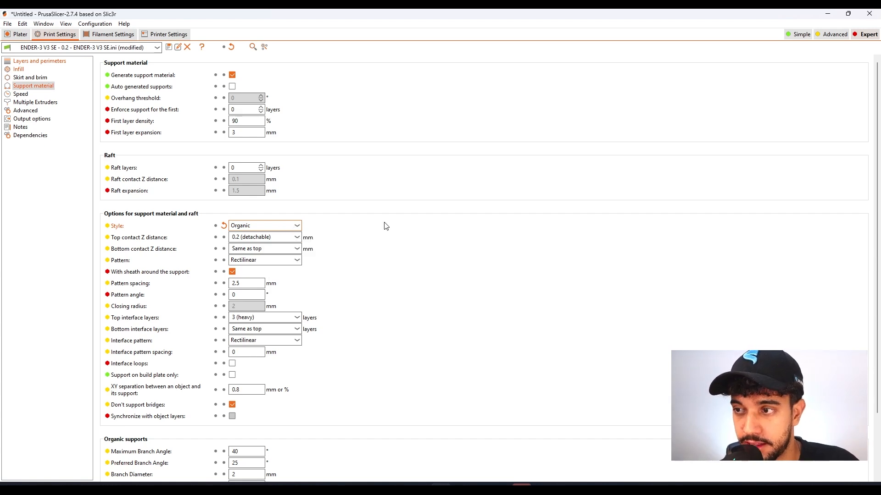
Step: Set the support's top interface layers to 1 (light) and look through the organic support settings
{"action": "left_click", "coordinate": [290, 318]}
{"action": "left_click", "coordinate": [281, 337]}
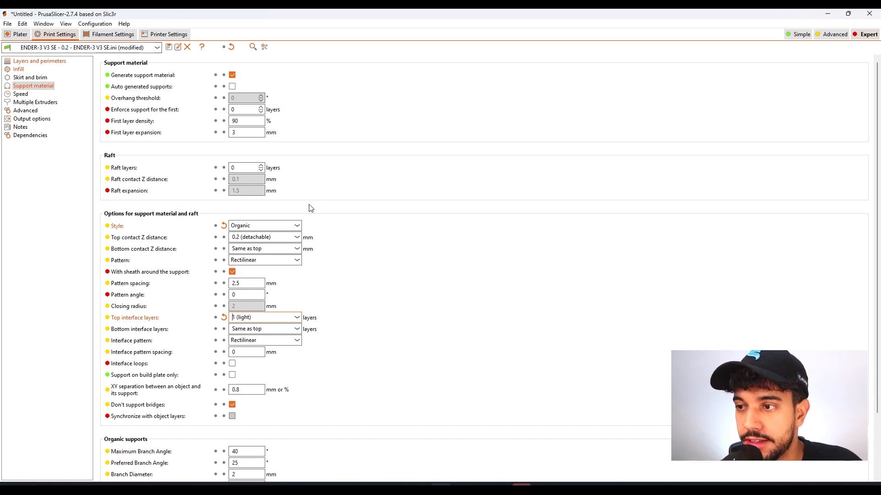
{"action": "scroll", "coordinate": [427, 227], "scroll_direction": "down", "scroll_amount": 4}
{"action": "scroll", "coordinate": [428, 229], "scroll_direction": "up", "scroll_amount": 4}
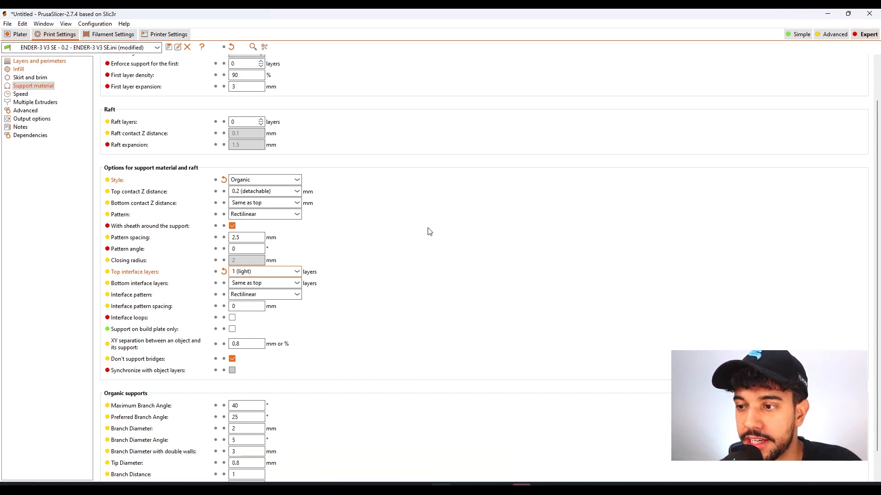
Step: Review the speed print settings and inspect the parts arranged on the print bed
{"action": "left_click", "coordinate": [21, 94]}
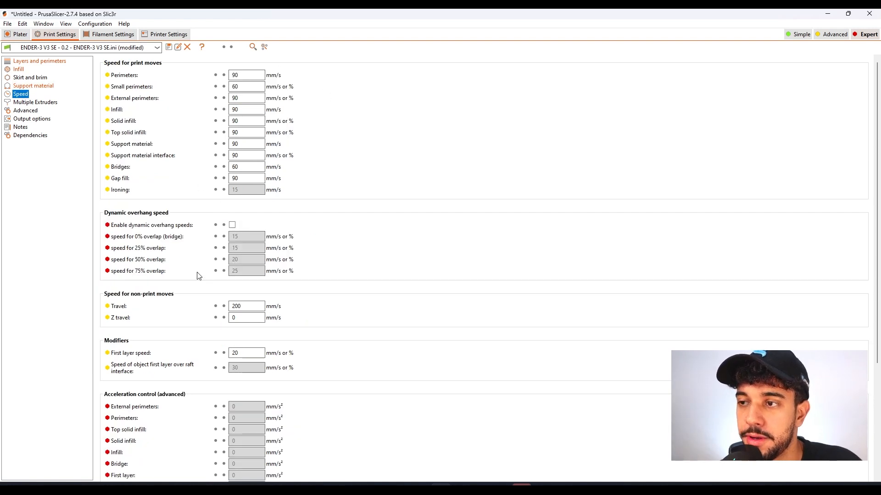
{"action": "left_click", "coordinate": [18, 34]}
{"action": "scroll", "coordinate": [371, 317], "scroll_direction": "down", "scroll_amount": 5}
{"action": "left_click_drag", "start_coordinate": [414, 412], "coordinate": [472, 370]}
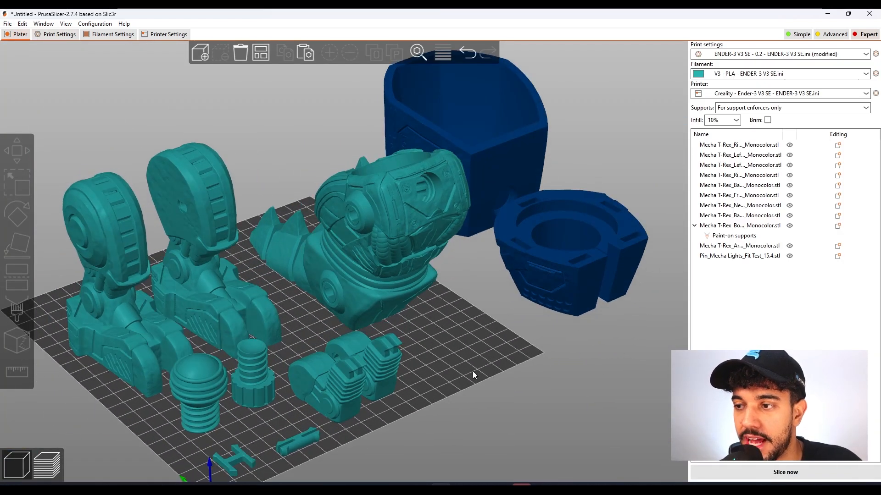
{"action": "left_click", "coordinate": [68, 37]}
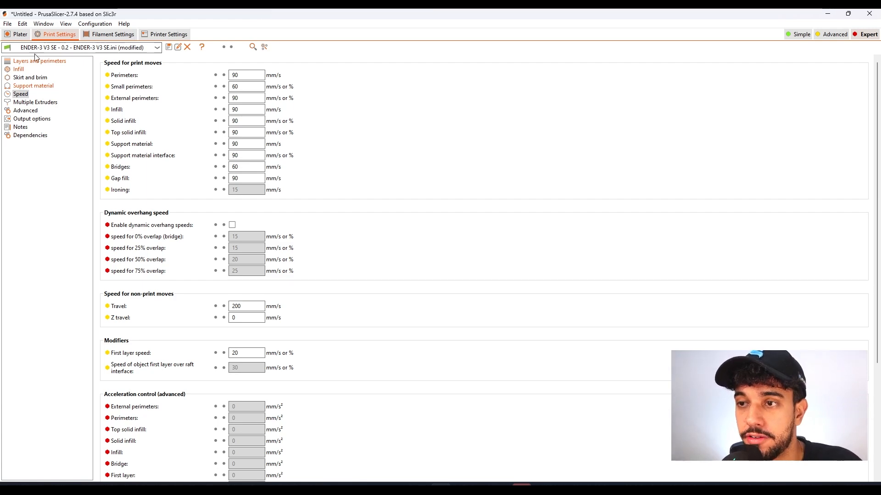
{"action": "left_click", "coordinate": [20, 35]}
Step: Examine the sliced plate's feature breakdown and the organic supports inside the body part's chest opening from the front and back
{"action": "left_click_drag", "start_coordinate": [471, 385], "coordinate": [502, 384]}
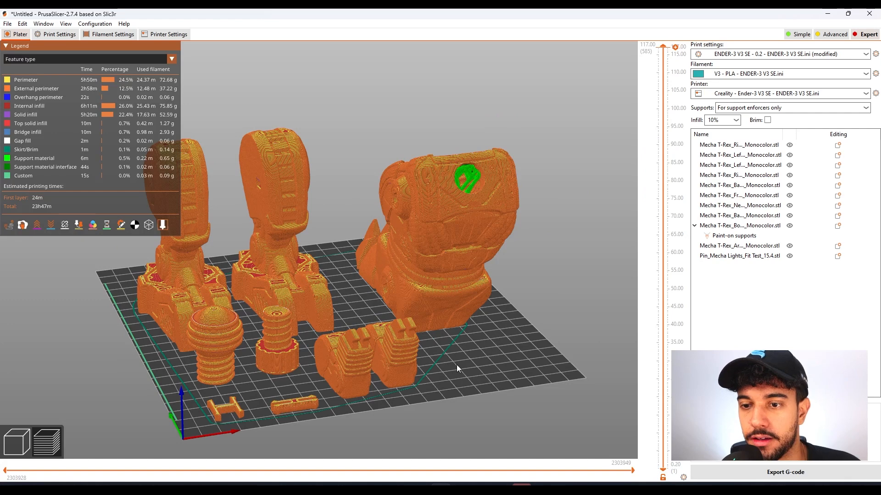
{"action": "right_click_drag", "start_coordinate": [472, 350], "coordinate": [484, 346]}
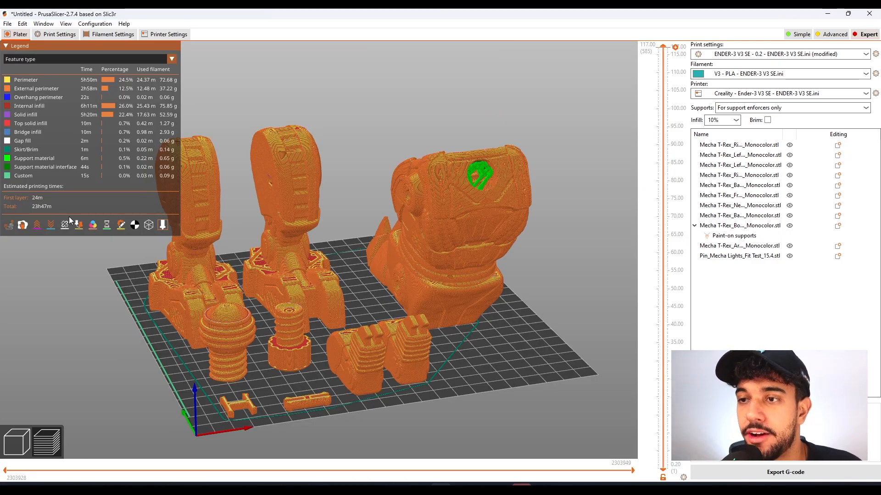
{"action": "mouse_move", "coordinate": [445, 321]}
{"action": "left_mouse_down"}
{"action": "mouse_move", "coordinate": [540, 323]}
{"action": "mouse_move", "coordinate": [499, 335]}
{"action": "mouse_move", "coordinate": [453, 327]}
{"action": "left_mouse_up"}
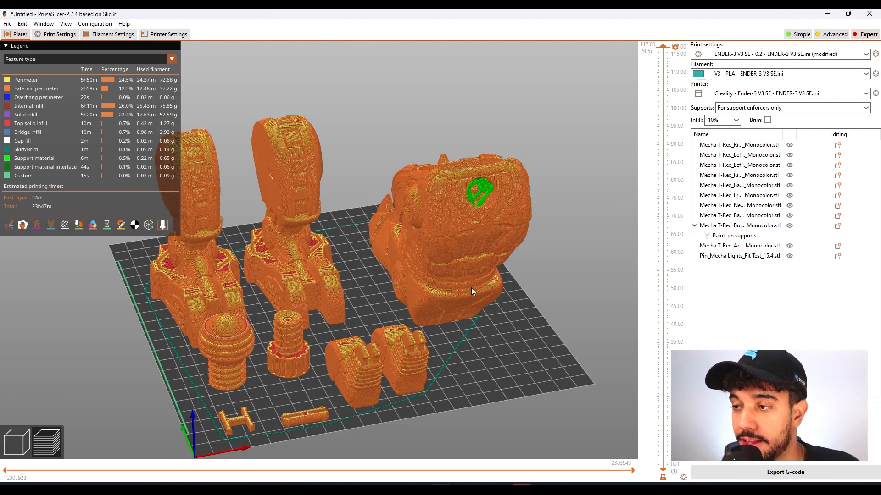
{"action": "left_click_drag", "start_coordinate": [474, 290], "coordinate": [257, 225]}
{"action": "right_click_drag", "start_coordinate": [263, 230], "coordinate": [429, 347]}
{"action": "scroll", "coordinate": [305, 293], "scroll_direction": "up", "scroll_amount": 8}
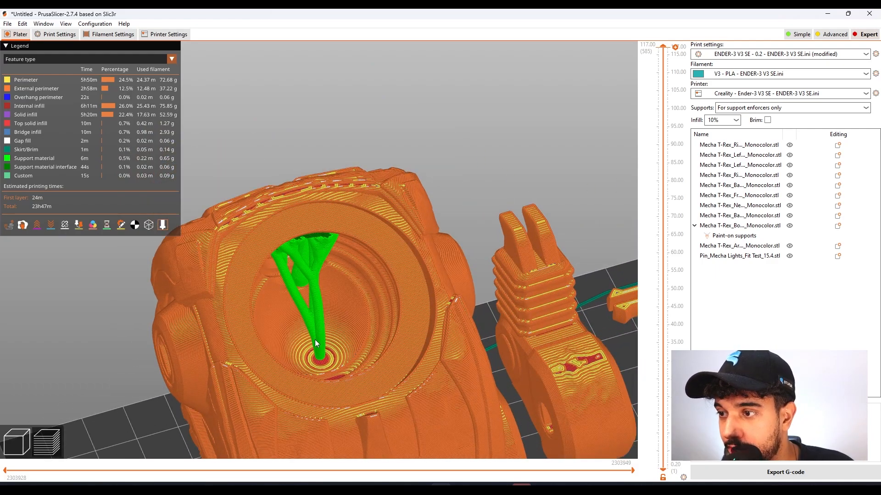
{"action": "scroll", "coordinate": [317, 302], "scroll_direction": "down", "scroll_amount": 5}
{"action": "left_click_drag", "start_coordinate": [310, 287], "coordinate": [395, 222]}
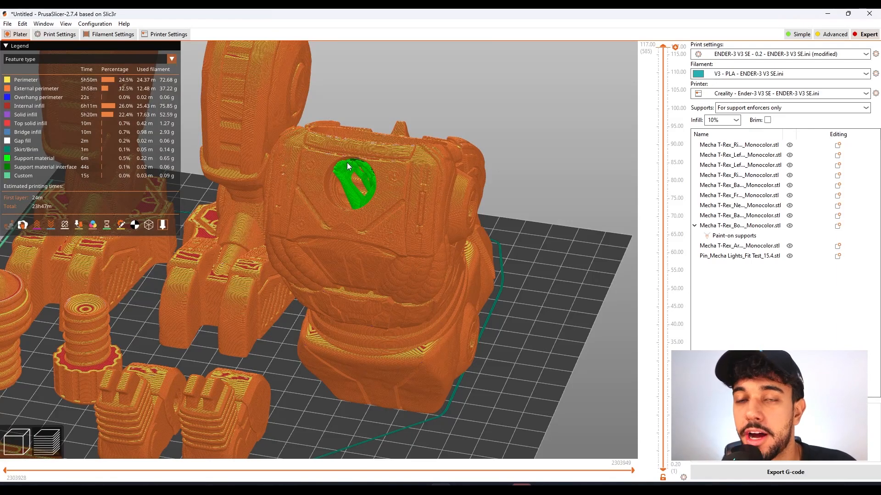
{"action": "scroll", "coordinate": [502, 393], "scroll_direction": "down", "scroll_amount": 3}
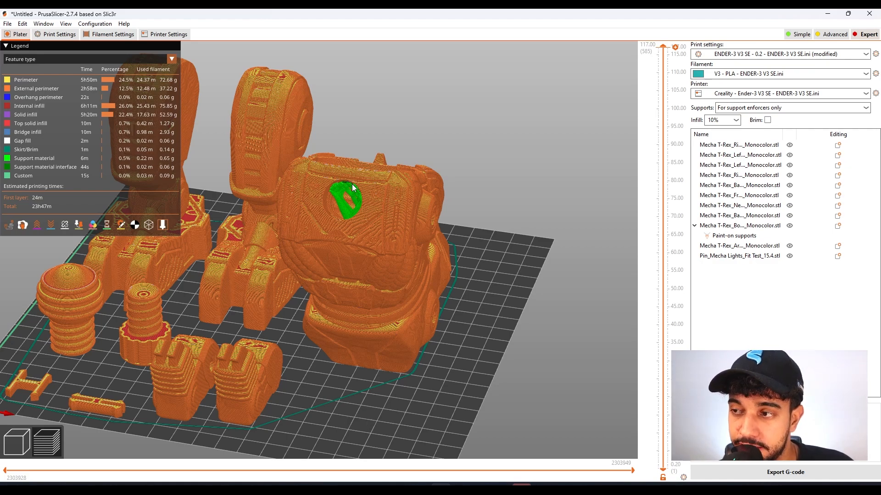
{"action": "left_click_drag", "start_coordinate": [533, 291], "coordinate": [446, 306]}
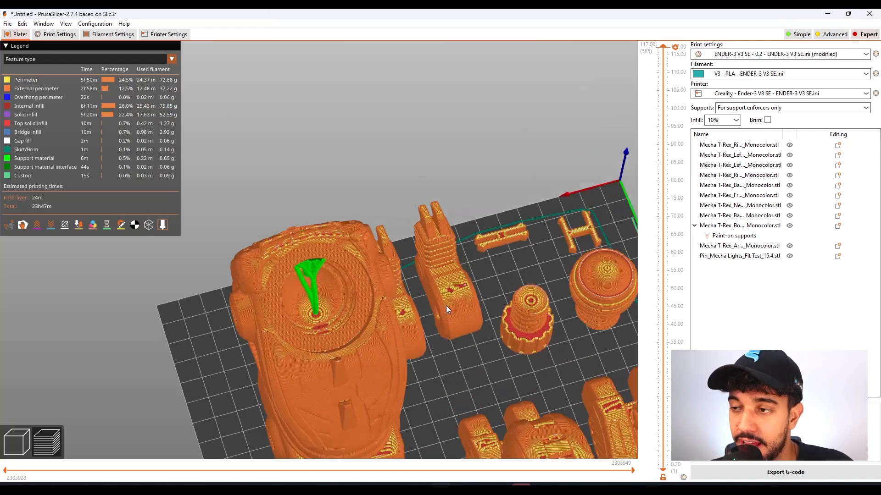
{"action": "scroll", "coordinate": [302, 261], "scroll_direction": "up", "scroll_amount": 3}
{"action": "scroll", "coordinate": [301, 257], "scroll_direction": "up", "scroll_amount": 2}
{"action": "left_click_drag", "start_coordinate": [358, 321], "coordinate": [362, 279]}
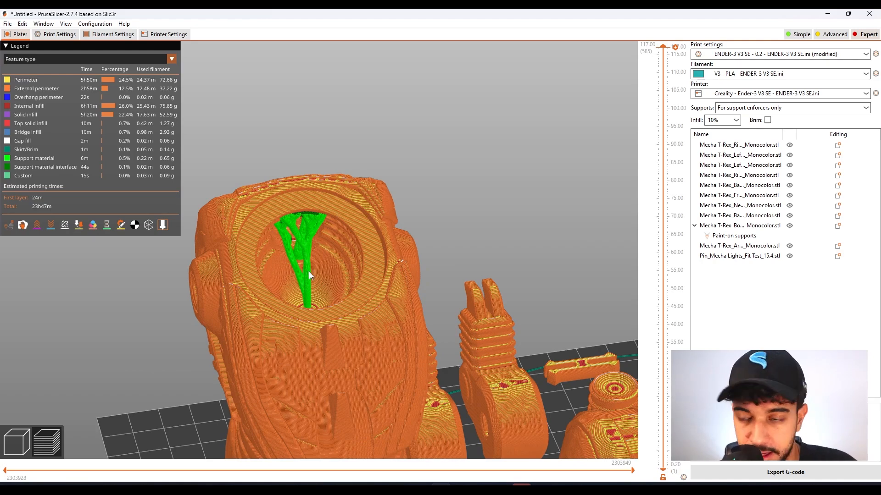
{"action": "left_click_drag", "start_coordinate": [307, 287], "coordinate": [394, 257]}
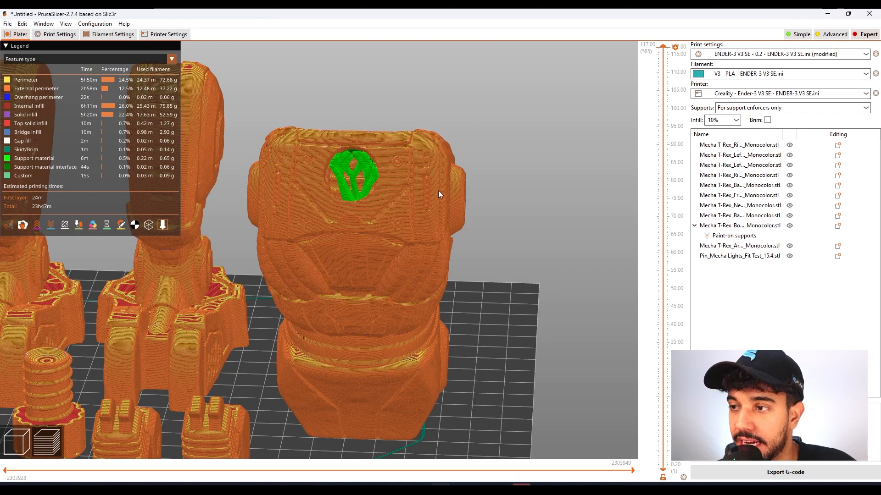
Step: Lower the layer preview to 108.40 mm to examine the supports under the chest opening's upper edge, and restore the full height
{"action": "left_click_drag", "start_coordinate": [667, 51], "coordinate": [662, 78]}
{"action": "scroll", "coordinate": [377, 163], "scroll_direction": "up", "scroll_amount": 8}
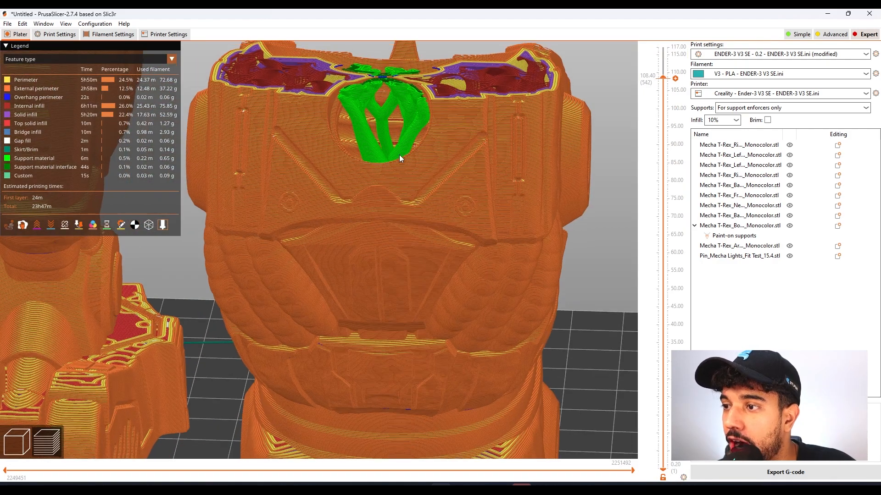
{"action": "scroll", "coordinate": [394, 194], "scroll_direction": "down", "scroll_amount": 3}
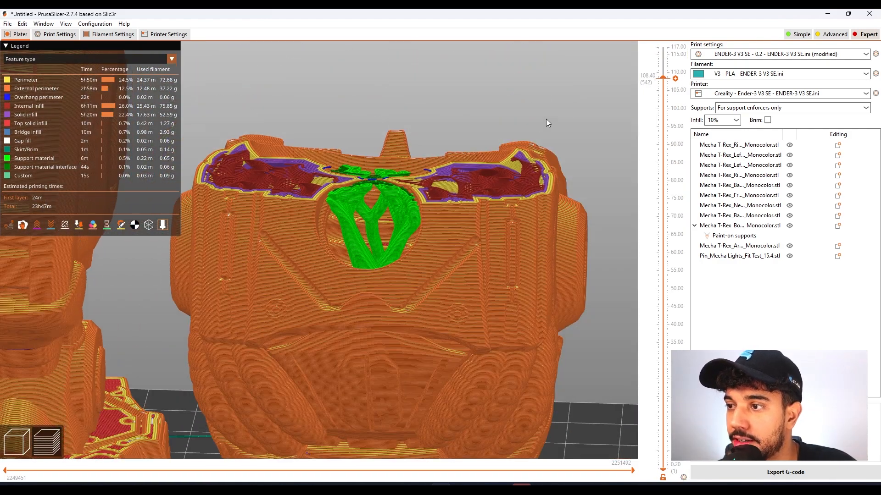
{"action": "left_click_drag", "start_coordinate": [663, 78], "coordinate": [663, 46]}
{"action": "scroll", "coordinate": [376, 251], "scroll_direction": "down", "scroll_amount": 5}
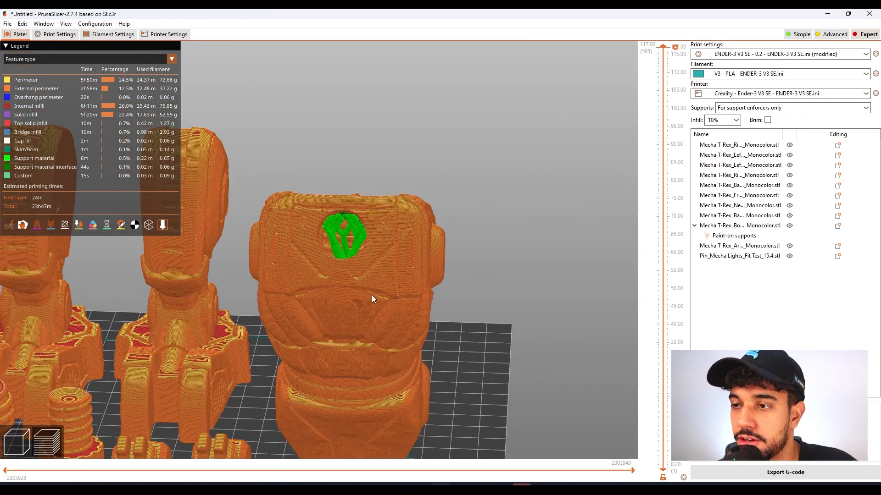
Step: Turn off support material generation and set the infill density to 5% for the two base parts on the print bed
{"action": "left_click_drag", "start_coordinate": [360, 358], "coordinate": [495, 349]}
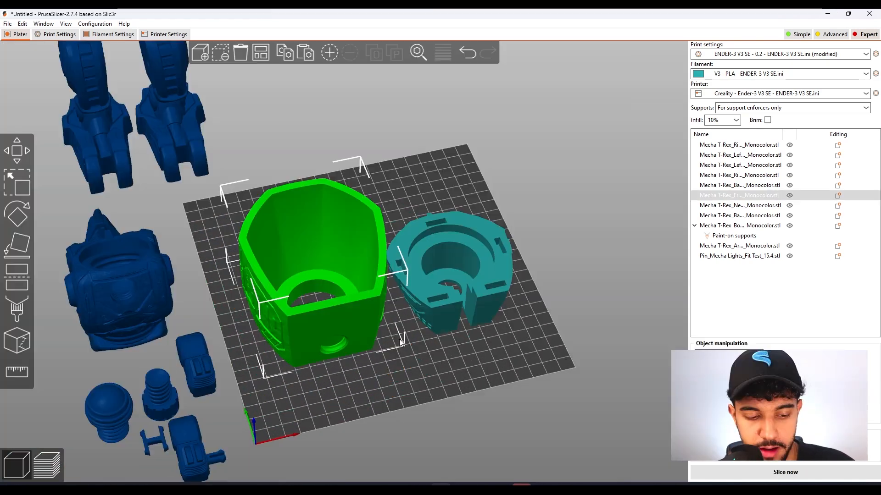
{"action": "left_click_drag", "start_coordinate": [479, 360], "coordinate": [456, 343]}
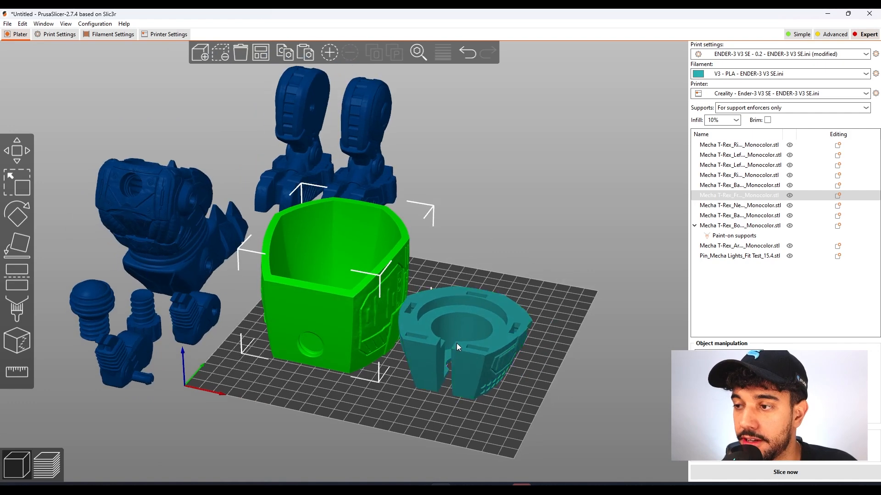
{"action": "scroll", "coordinate": [455, 342], "scroll_direction": "down", "scroll_amount": 1}
{"action": "left_click_drag", "start_coordinate": [382, 416], "coordinate": [391, 427]}
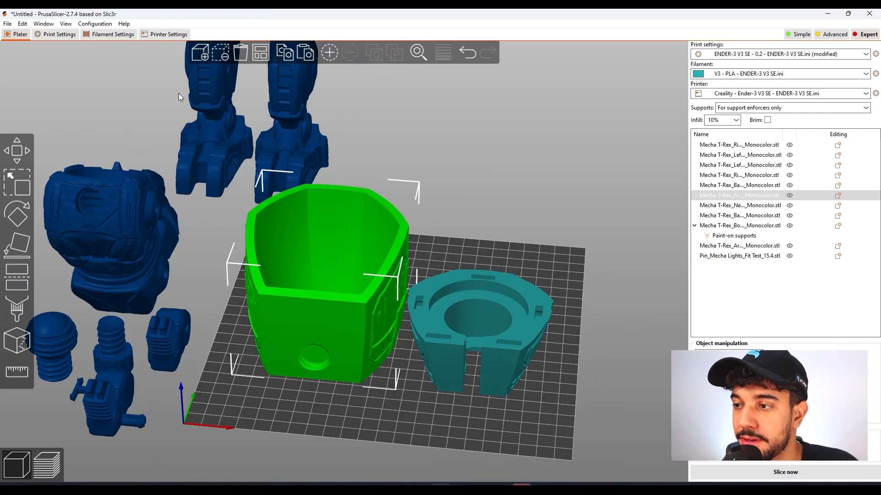
{"action": "left_click", "coordinate": [46, 34]}
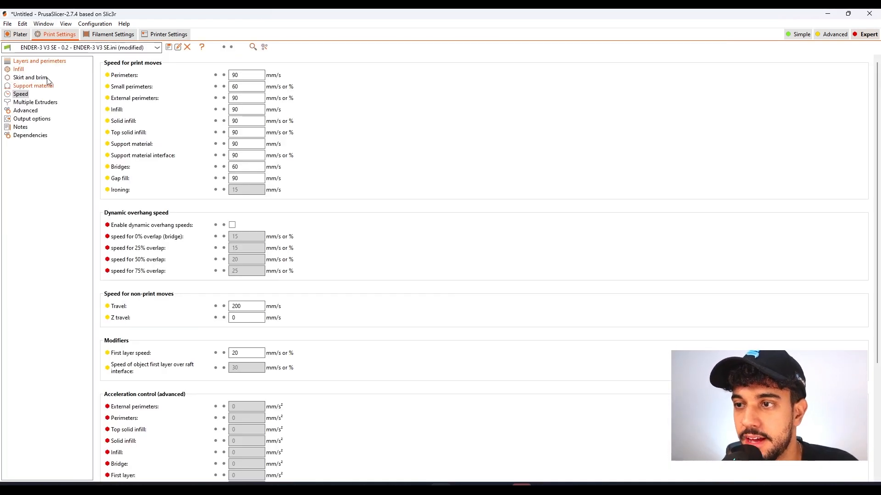
{"action": "left_click", "coordinate": [19, 70]}
{"action": "left_click", "coordinate": [33, 85]}
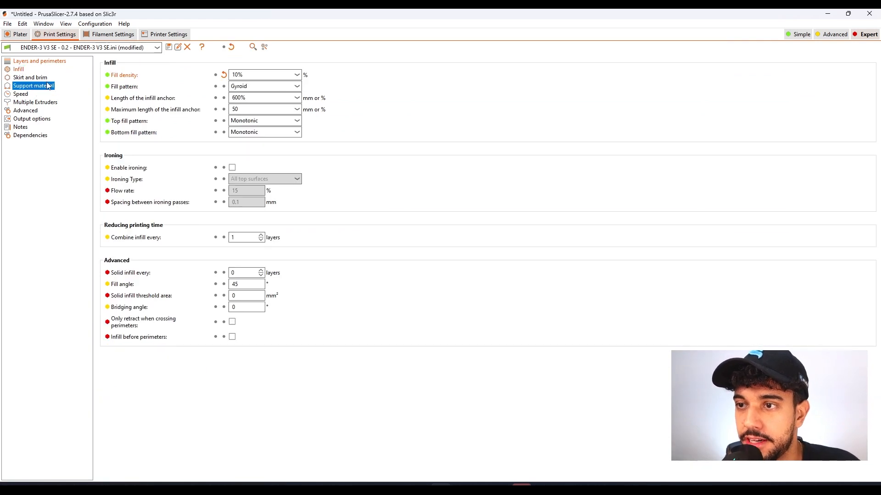
{"action": "left_click", "coordinate": [232, 75]}
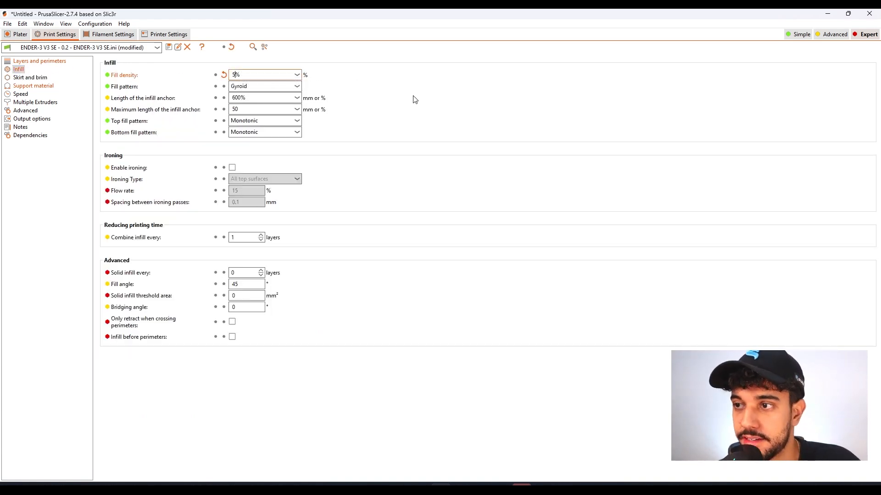
Step: Inspect the two base parts' sliced layers at different heights in the preview and return to the 3D editor view
{"action": "left_click", "coordinate": [21, 34]}
{"action": "scroll", "coordinate": [390, 328], "scroll_direction": "down", "scroll_amount": 3}
{"action": "left_click_drag", "start_coordinate": [414, 370], "coordinate": [433, 363]}
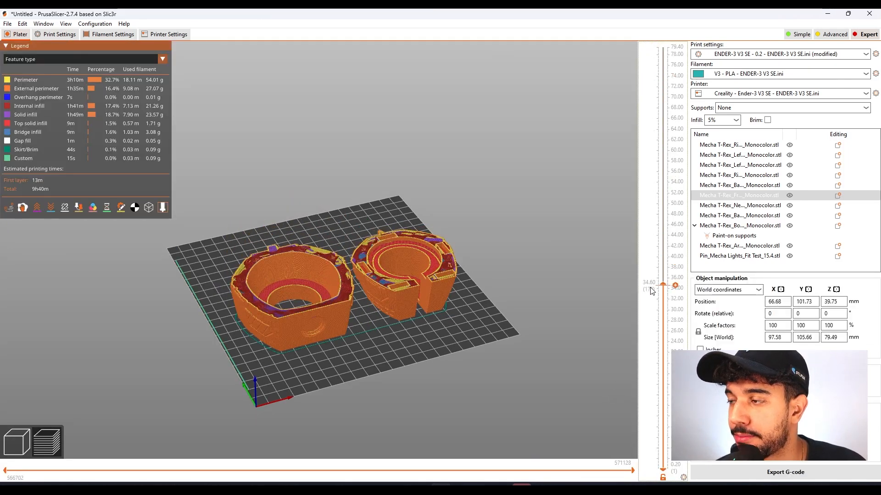
{"action": "left_click_drag", "start_coordinate": [501, 334], "coordinate": [632, 286]}
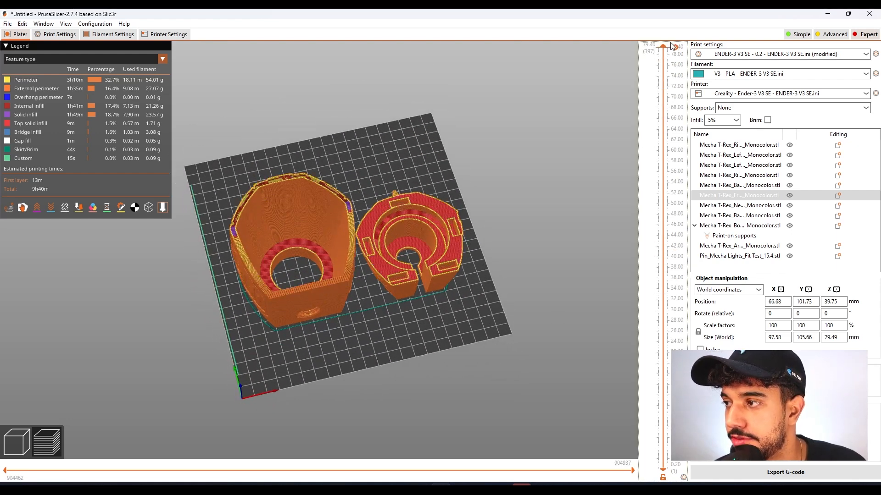
{"action": "left_click", "coordinate": [16, 454]}
{"action": "left_click_drag", "start_coordinate": [365, 367], "coordinate": [321, 375]}
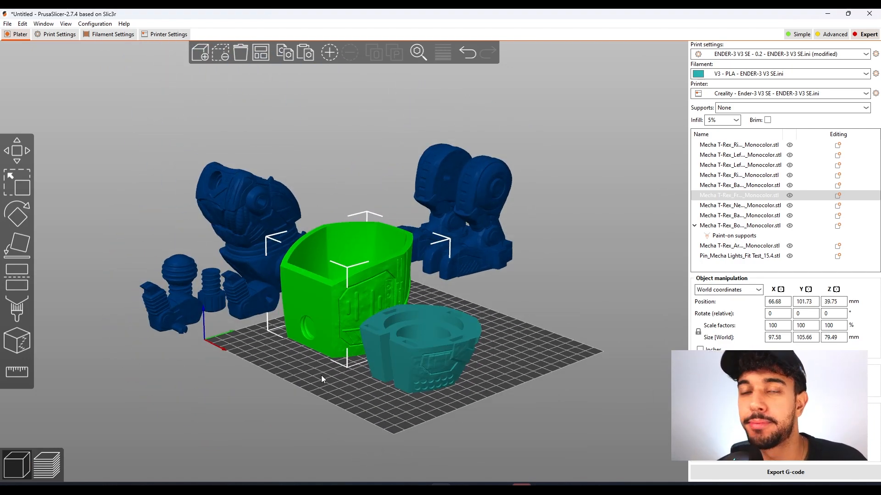